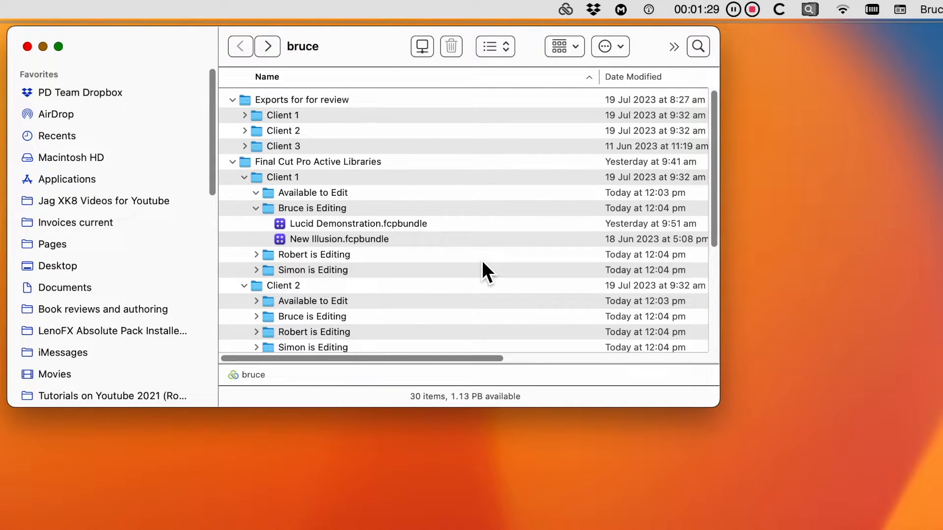
- Move the Lucid Demonstration and New Illusion libraries from the first editor's folder under Client 1 into Available to Edit
{"action": "left_click", "coordinate": [283, 240]}
{"action": "left_click", "coordinate": [285, 229], "text": "shift"}
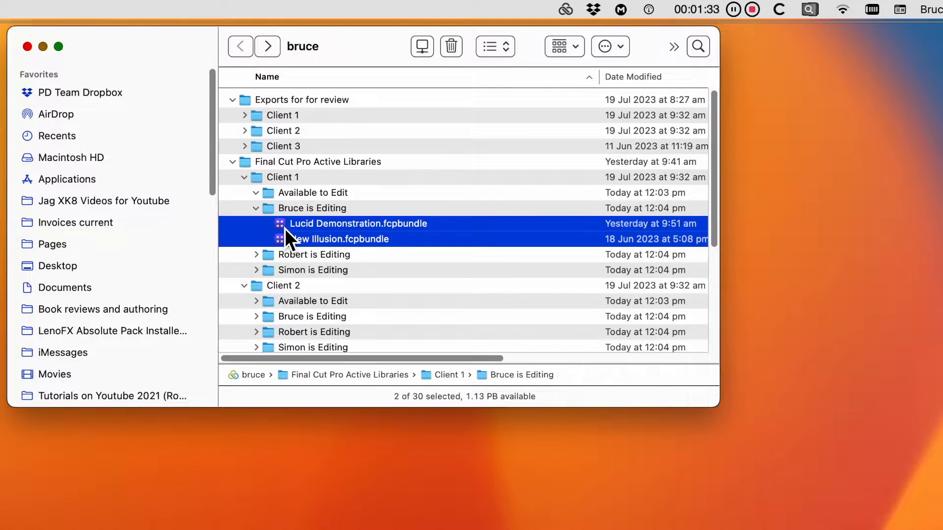
{"action": "left_click_drag", "start_coordinate": [285, 228], "coordinate": [273, 197]}
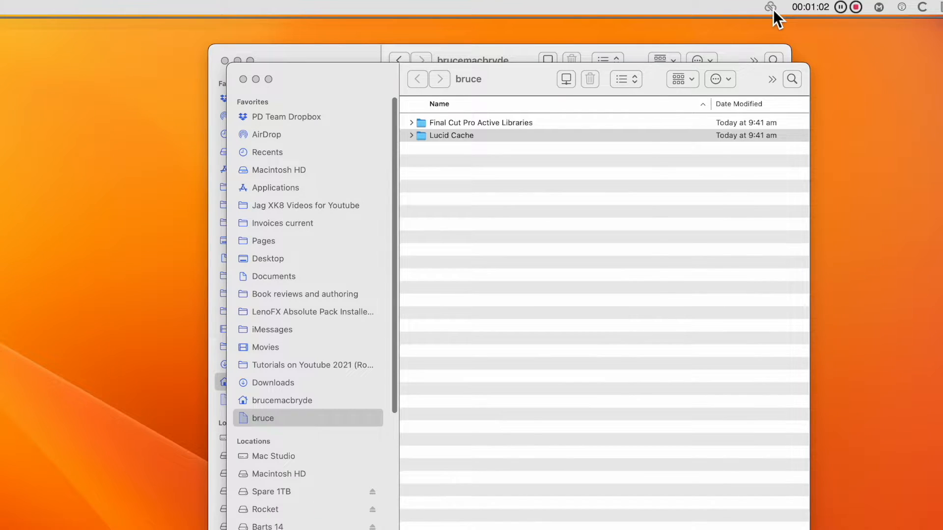
- Open the LucidLink options and expand the Client 1 folder inside Final Cut Pro Active Libraries
{"action": "left_click", "coordinate": [772, 9]}
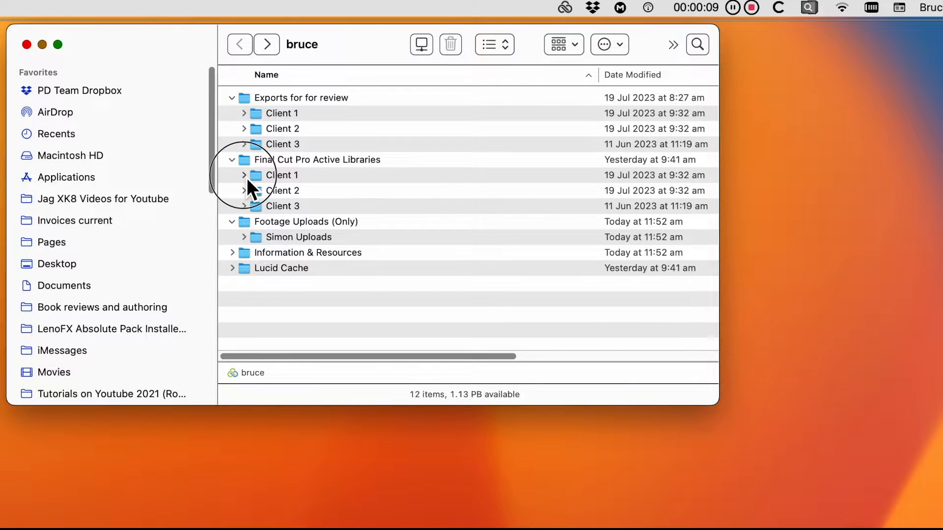
{"action": "left_click", "coordinate": [246, 176]}
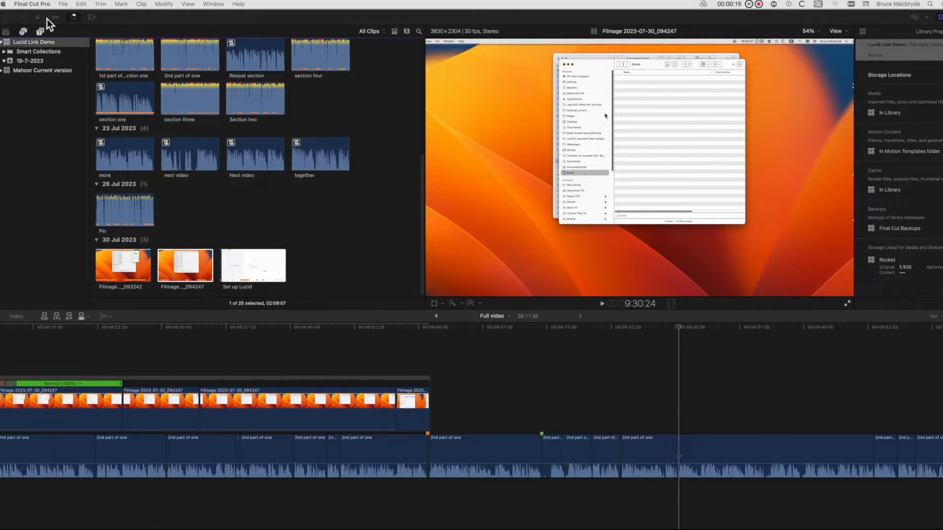
- In Final Cut Pro, start a new library and name it Lucid Demonstration
{"action": "left_click", "coordinate": [63, 4]}
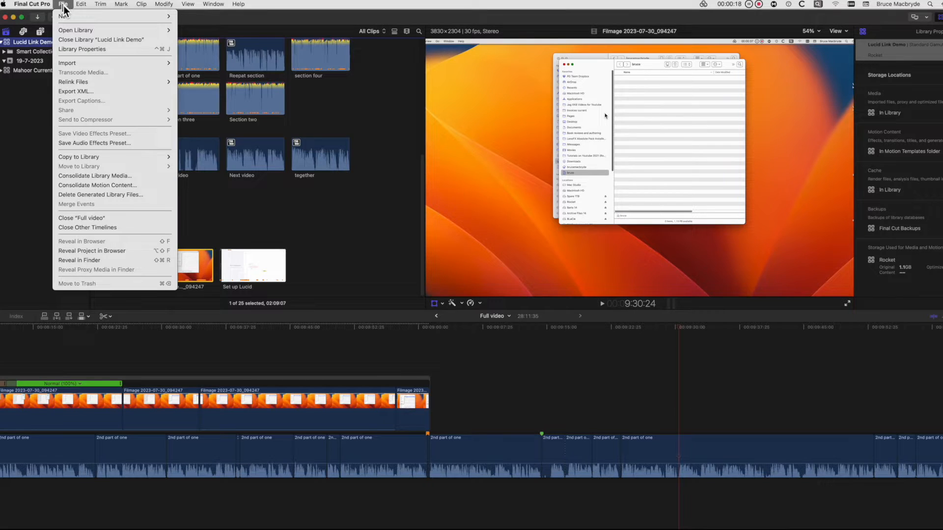
{"action": "mouse_move", "coordinate": [65, 19]}
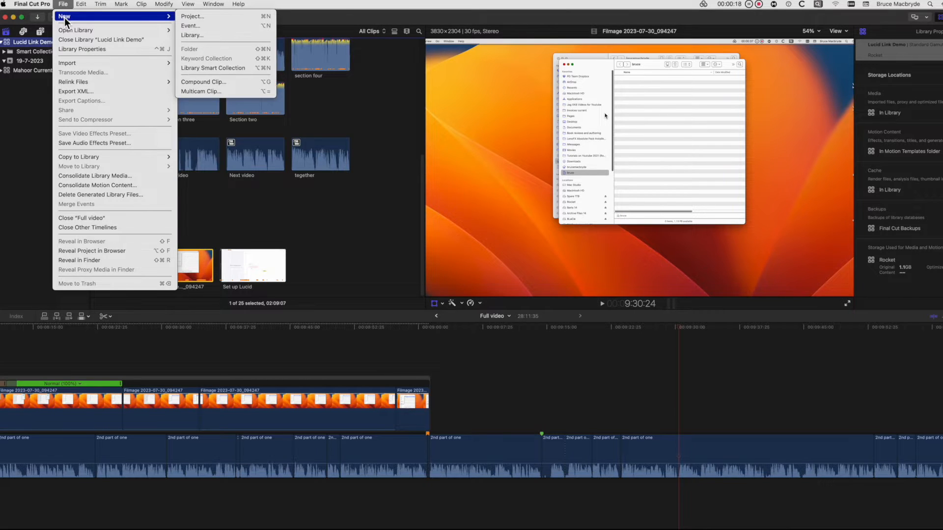
{"action": "left_click", "coordinate": [209, 37]}
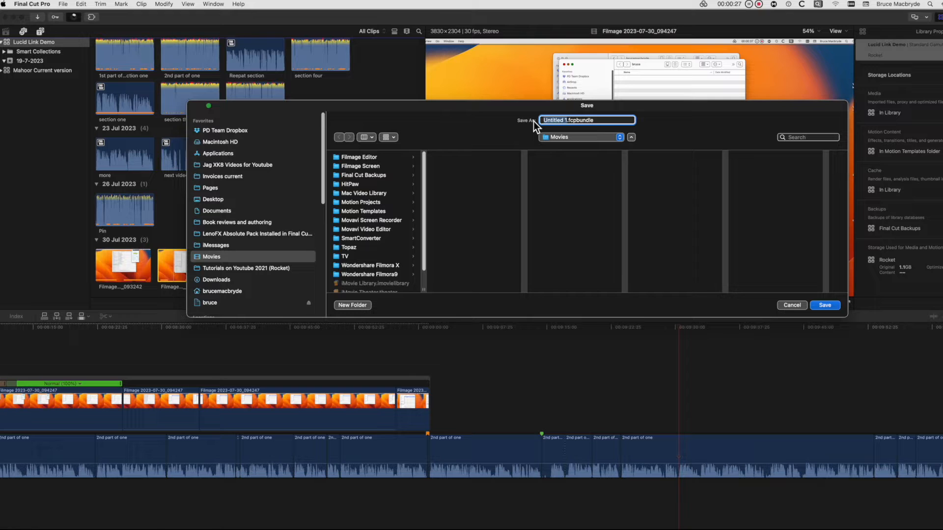
{"action": "type", "text": "Lucid Demonstration"}
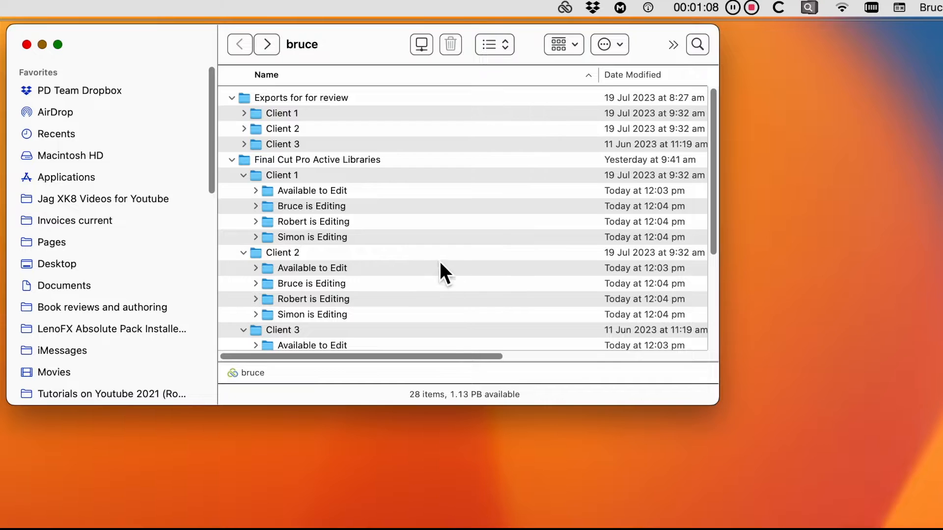
- In Finder, move Lucid Demonstration.fcpbundle from Client 1's Available to Edit folder into the first editor's folder
{"action": "left_click", "coordinate": [256, 191]}
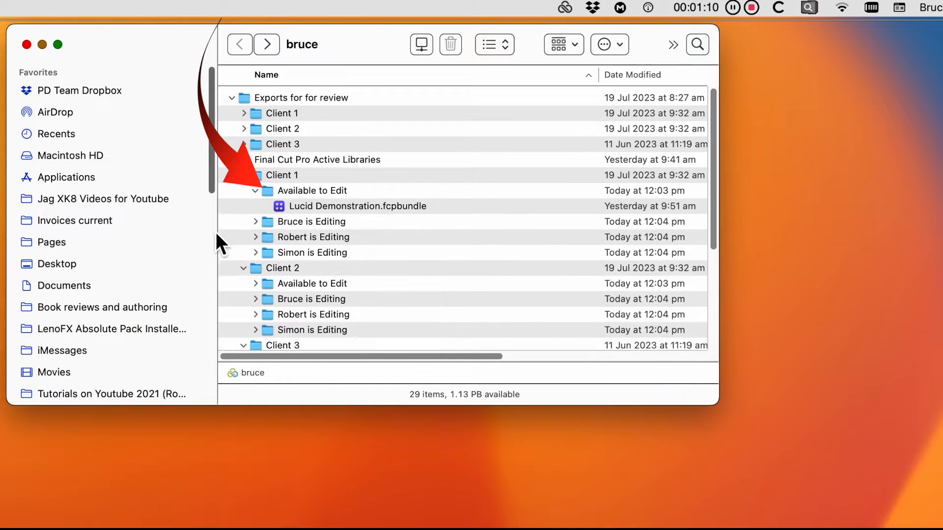
{"action": "left_click_drag", "start_coordinate": [284, 206], "coordinate": [283, 225]}
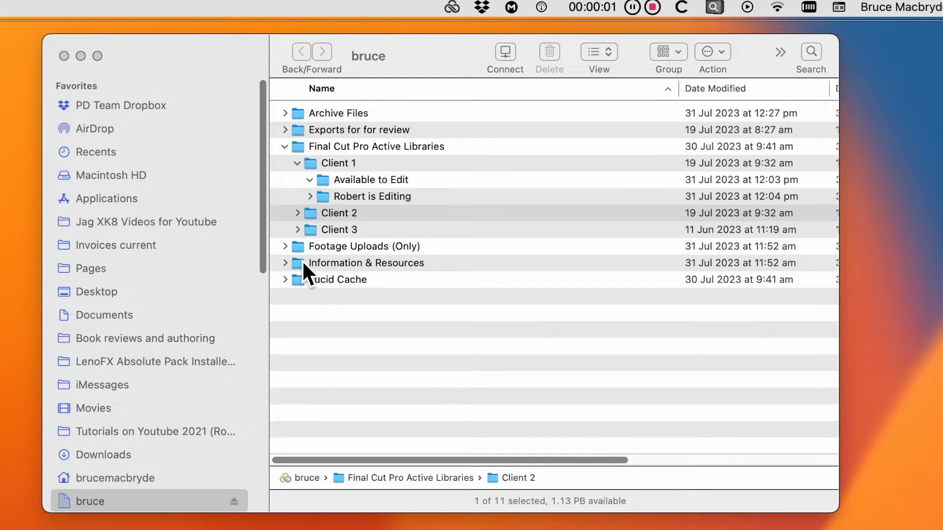
- Move both libraries, Lucid Demonstration and New Illusion, from Client 1's only editor folder into Available to Edit
{"action": "left_click", "coordinate": [311, 197]}
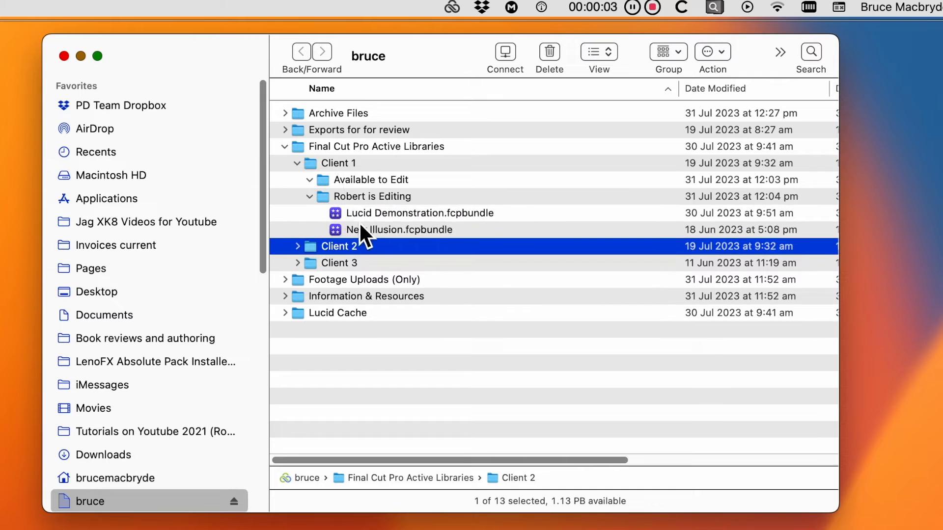
{"action": "left_click", "coordinate": [340, 213]}
{"action": "left_click", "coordinate": [340, 228], "text": "shift"}
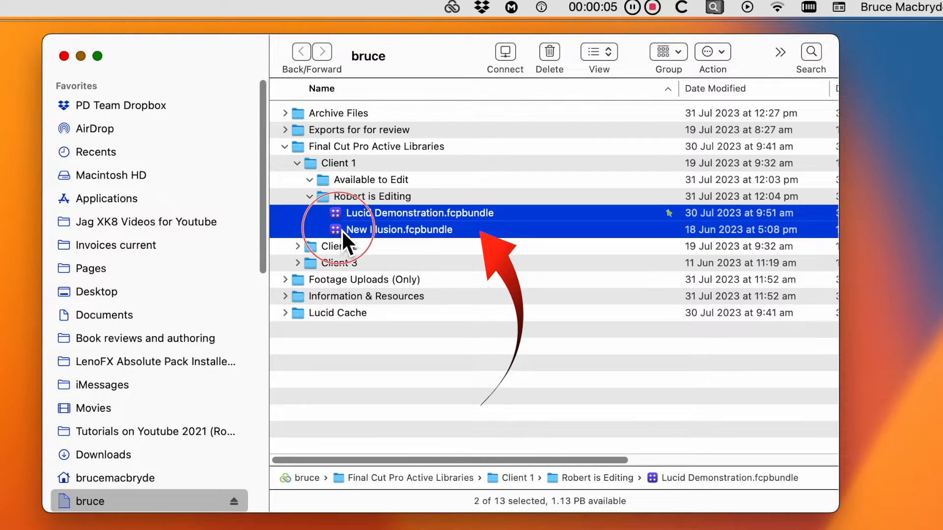
{"action": "left_click_drag", "start_coordinate": [340, 222], "coordinate": [360, 182]}
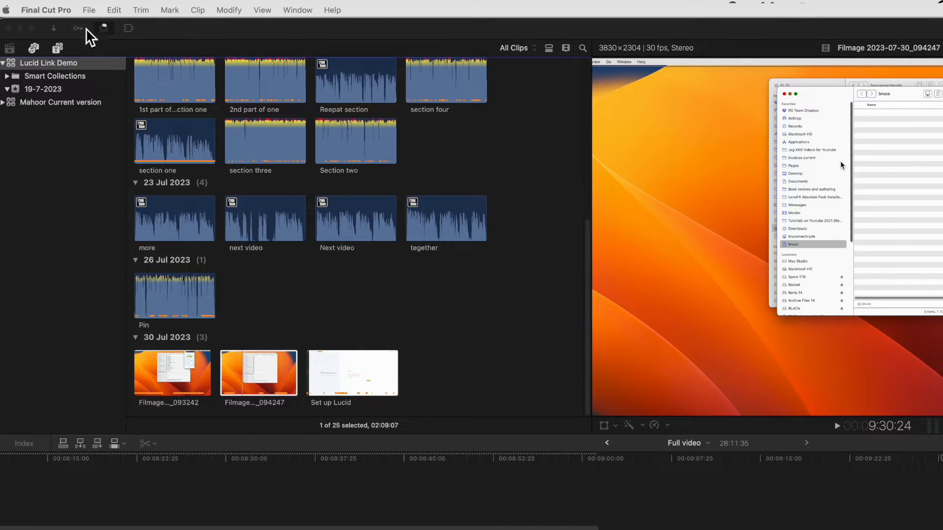
- Start another new library in Final Cut Pro, name it Lucid Demonstration and choose where to save it
{"action": "left_click", "coordinate": [89, 10]}
{"action": "mouse_move", "coordinate": [91, 30]}
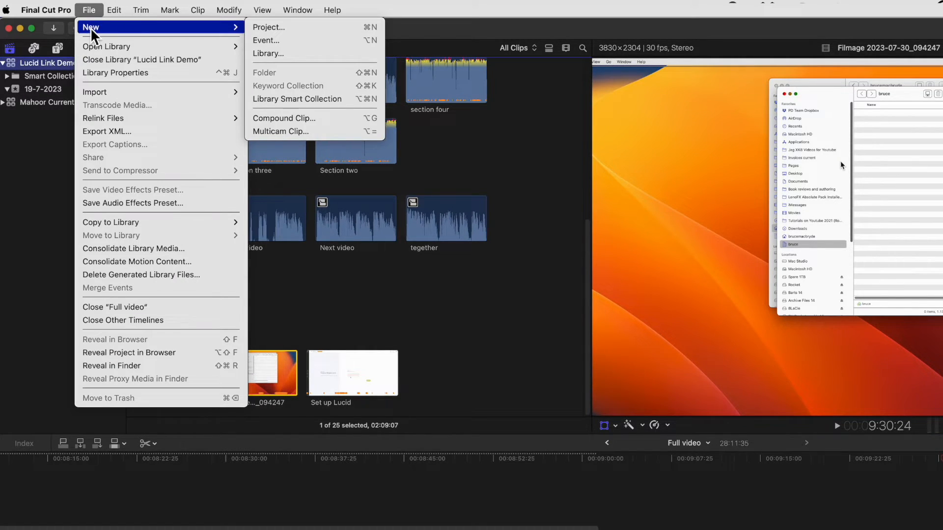
{"action": "left_click", "coordinate": [293, 56]}
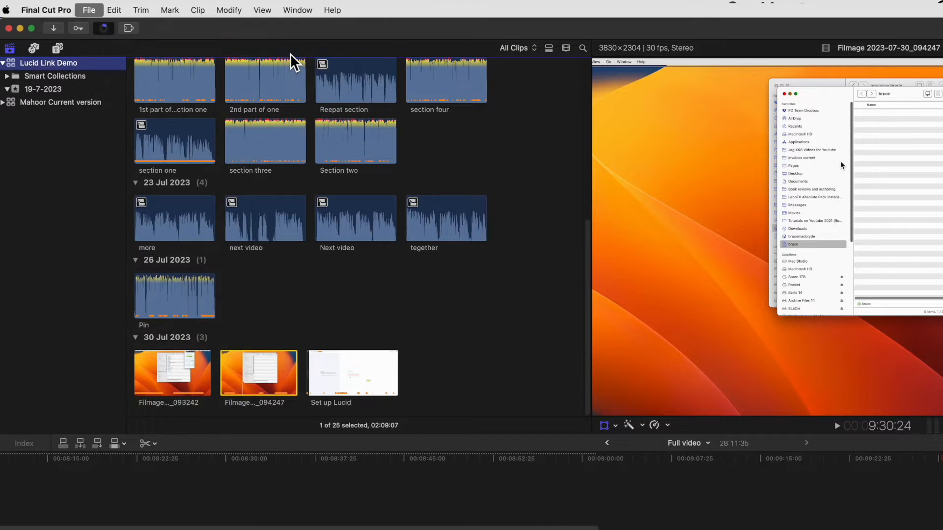
{"action": "type", "text": "Lucid Demonstration"}
{"action": "scroll", "coordinate": [308, 388], "scroll_direction": "down", "scroll_amount": 2}
{"action": "left_click", "coordinate": [297, 388]}
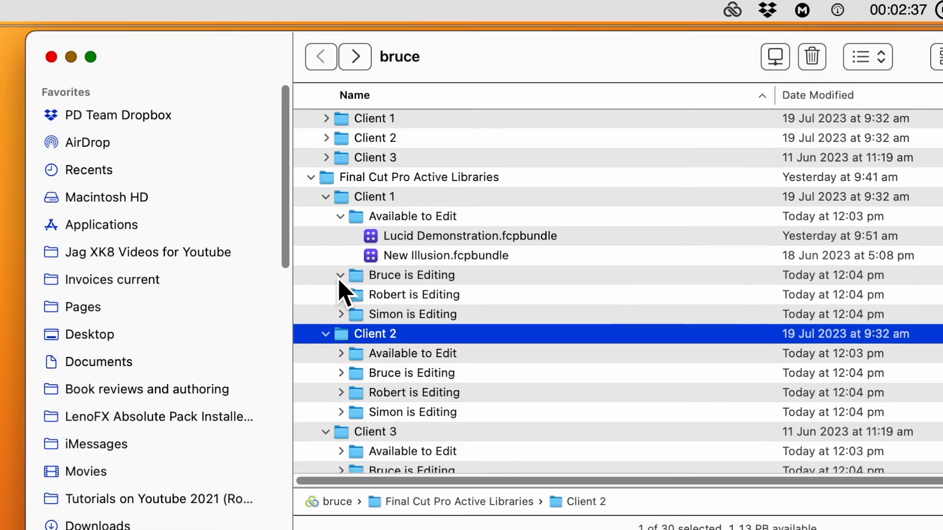
- In Finder, examine the Footage Uploads (Only) folder and the images in its editor uploads subfolder
{"action": "scroll", "coordinate": [339, 295], "scroll_direction": "down", "scroll_amount": 5}
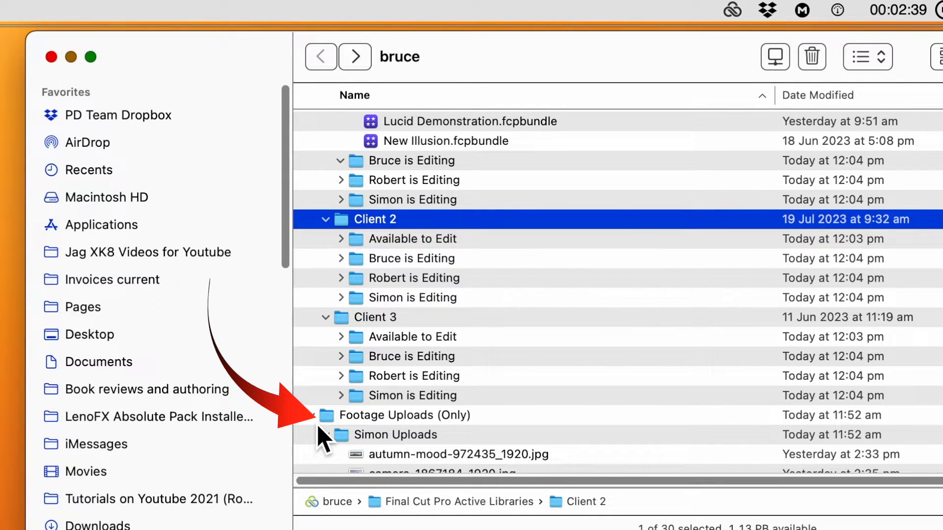
{"action": "left_click", "coordinate": [314, 416]}
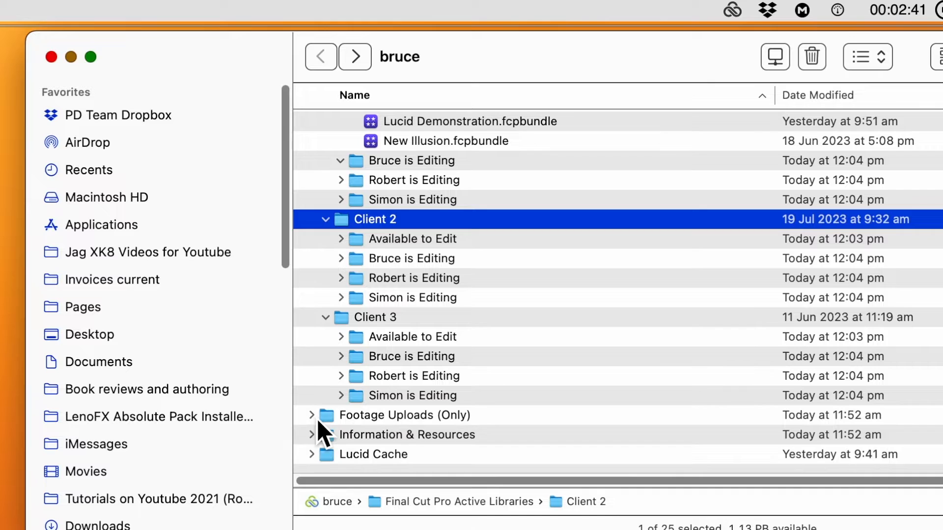
{"action": "left_click", "coordinate": [312, 415]}
{"action": "scroll", "coordinate": [343, 441], "scroll_direction": "down", "scroll_amount": 5}
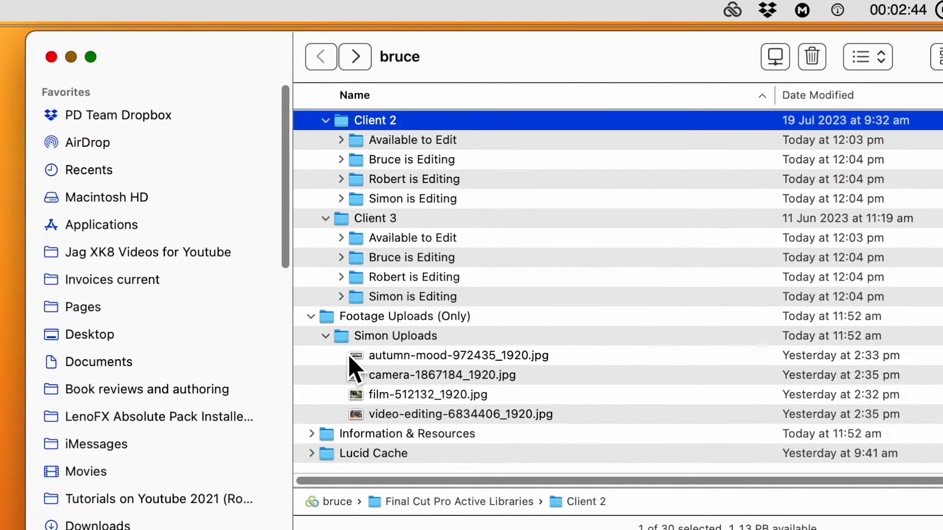
{"action": "left_click", "coordinate": [326, 339]}
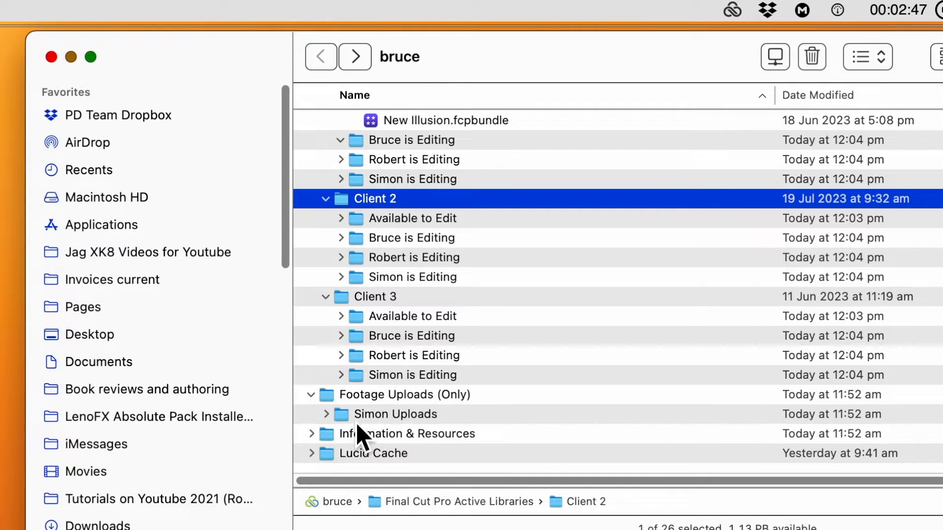
{"action": "left_click", "coordinate": [327, 415]}
{"action": "scroll", "coordinate": [507, 432], "scroll_direction": "down", "scroll_amount": 3}
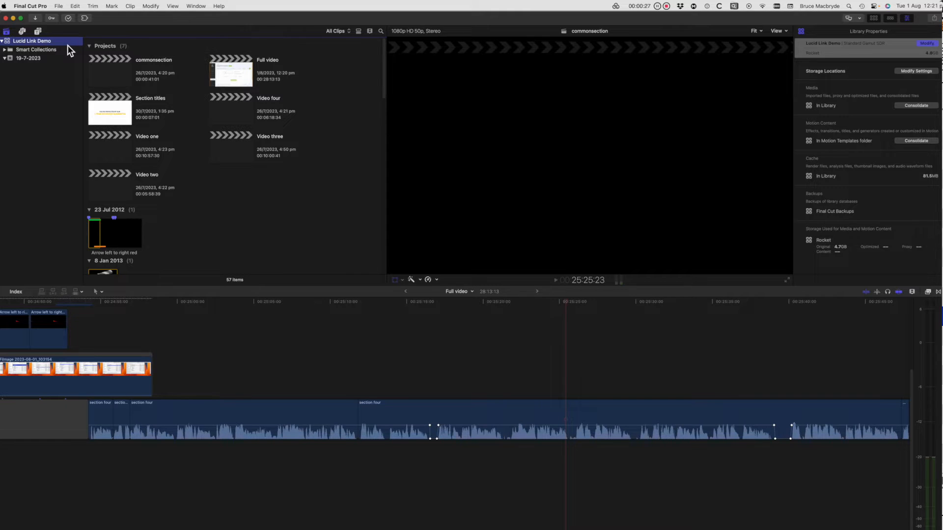
{"action": "left_click", "coordinate": [59, 6]}
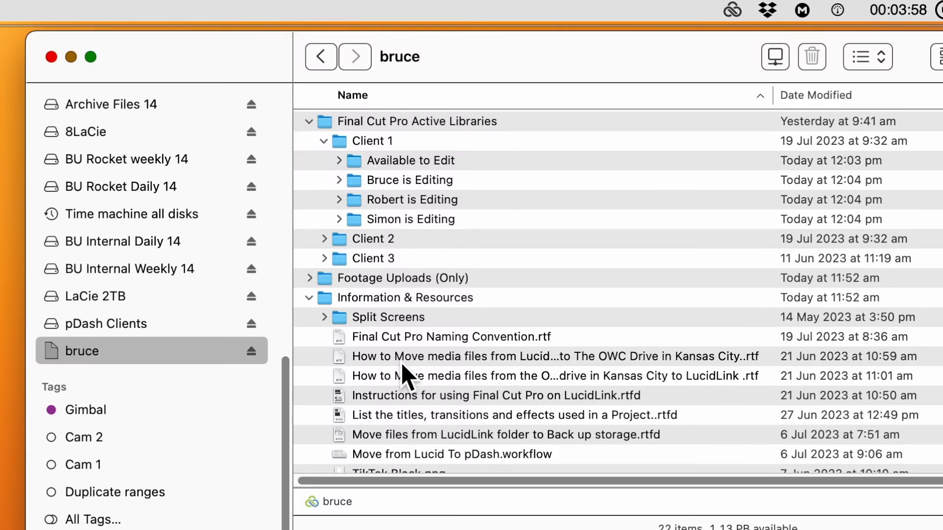
- Examine the Information & Resources folder, including the effects list, the Final Cut Pro naming convention and the LucidLink instructions
{"action": "scroll", "coordinate": [403, 376], "scroll_direction": "down", "scroll_amount": 3}
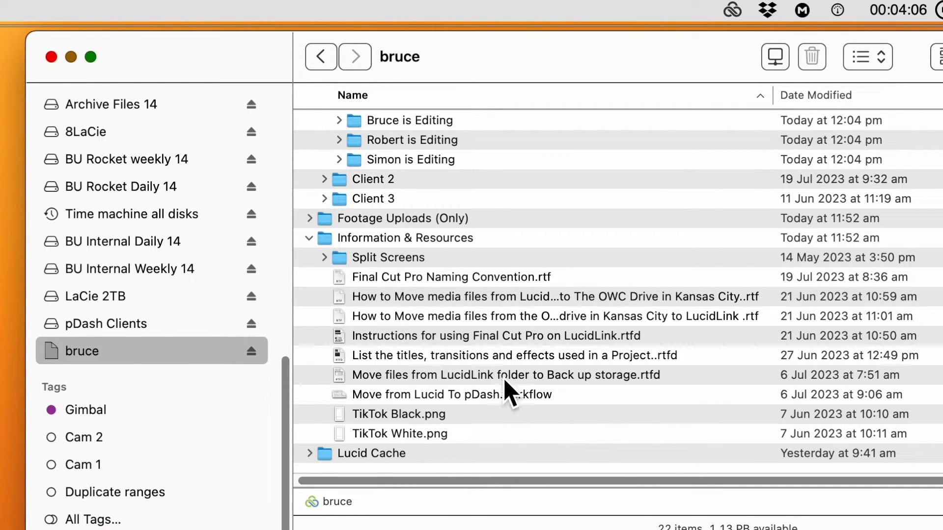
{"action": "left_click", "coordinate": [477, 356]}
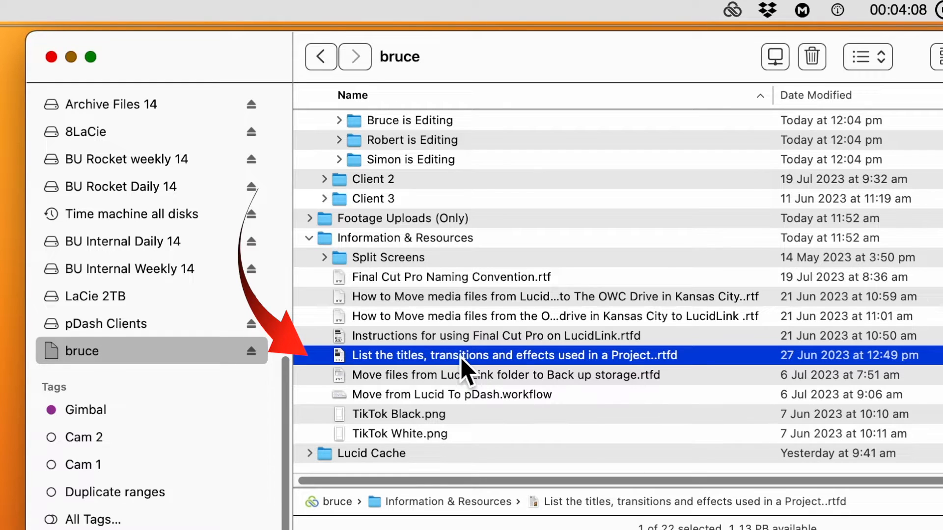
{"action": "left_click", "coordinate": [467, 280]}
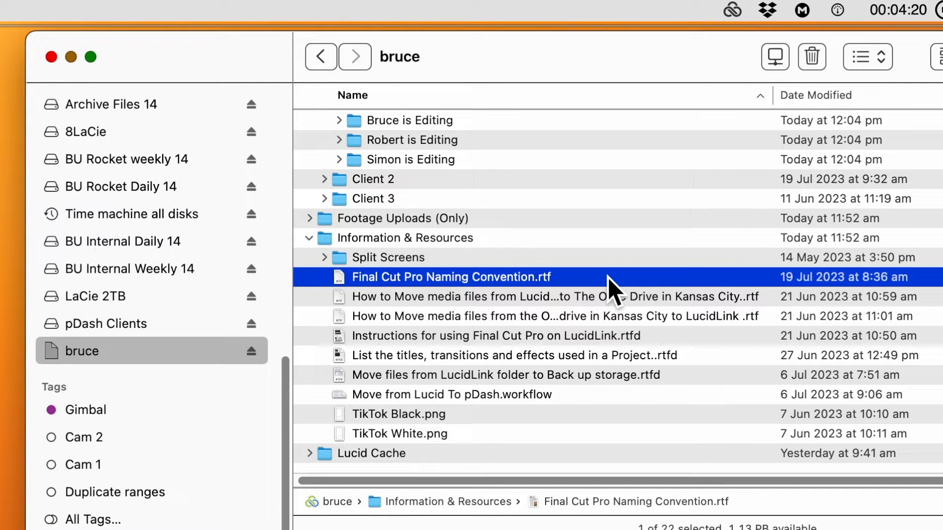
{"action": "left_click", "coordinate": [505, 338]}
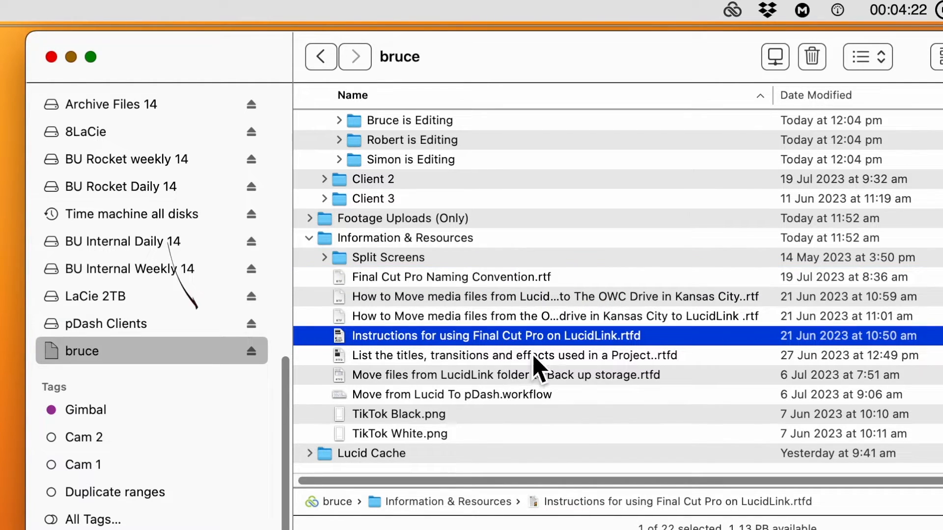
{"action": "scroll", "coordinate": [670, 418], "scroll_direction": "right", "scroll_amount": 1}
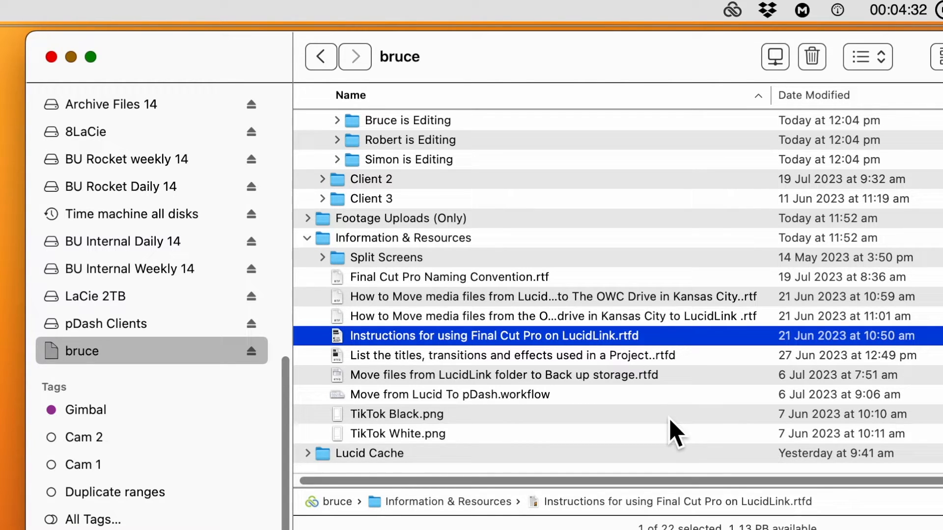
- Preview the first exported MP4 video in the Client 1 folder of Exports for for review
{"action": "scroll", "coordinate": [669, 418], "scroll_direction": "up", "scroll_amount": 4}
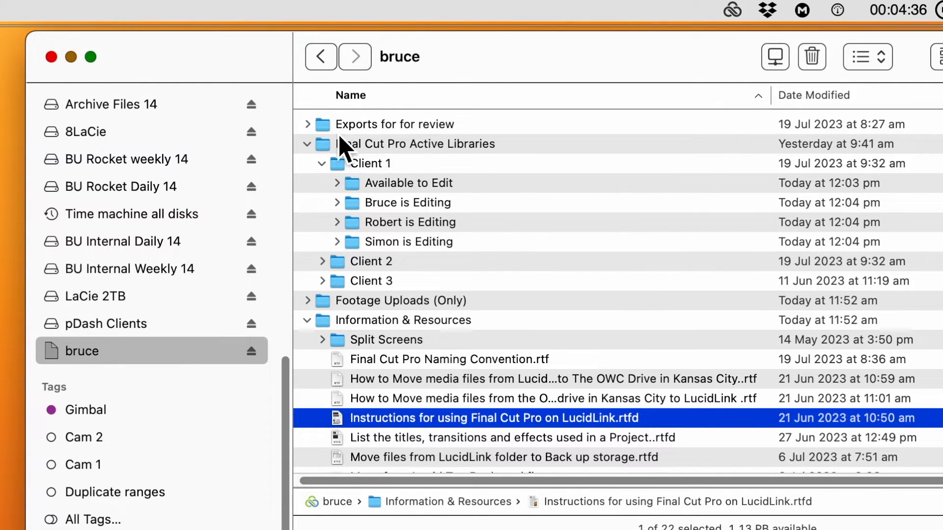
{"action": "left_click", "coordinate": [314, 129]}
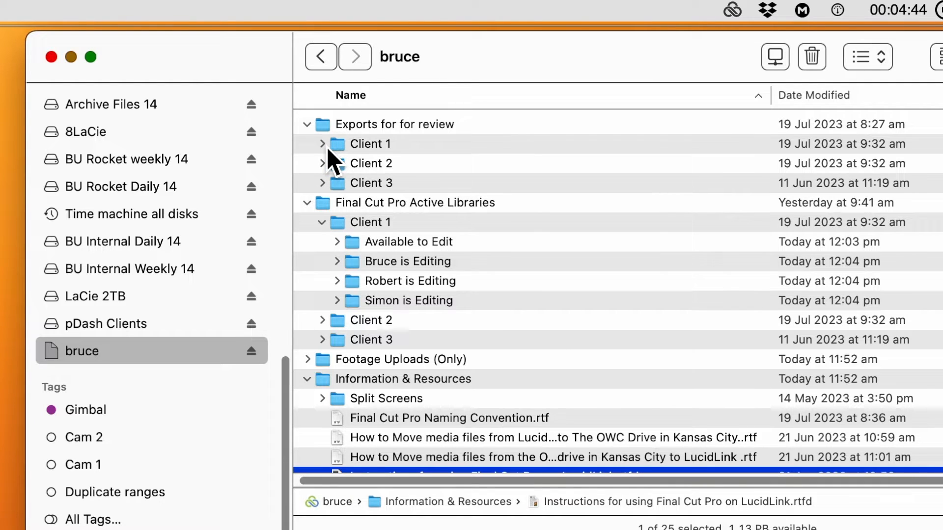
{"action": "left_click", "coordinate": [322, 144]}
{"action": "left_click", "coordinate": [414, 167]}
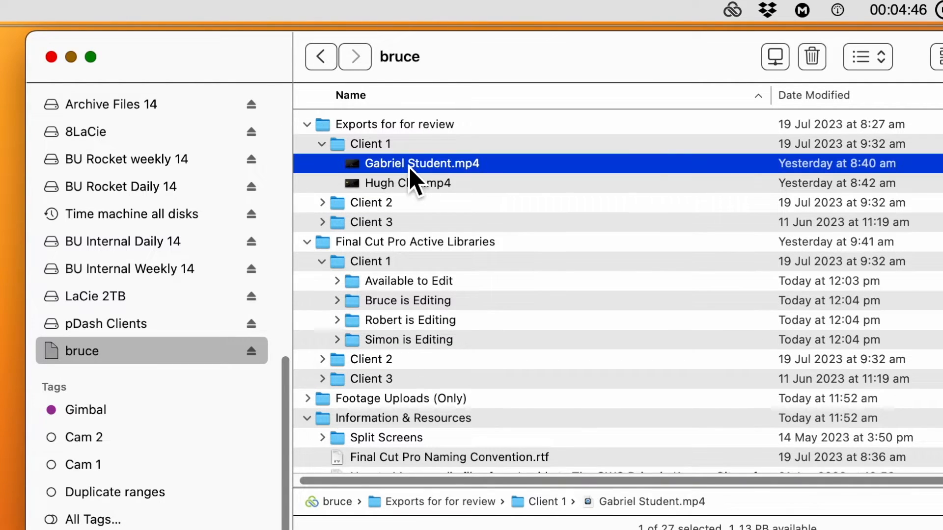
{"action": "key", "text": "space"}
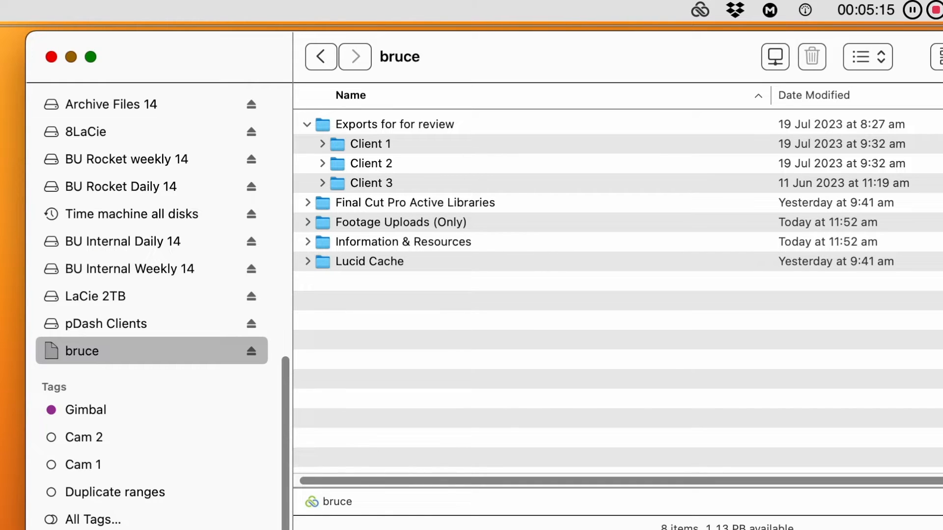
- Create a folder named Archive Files at the top level of the shared LucidLink volume
{"action": "key", "text": "super+shift+n"}
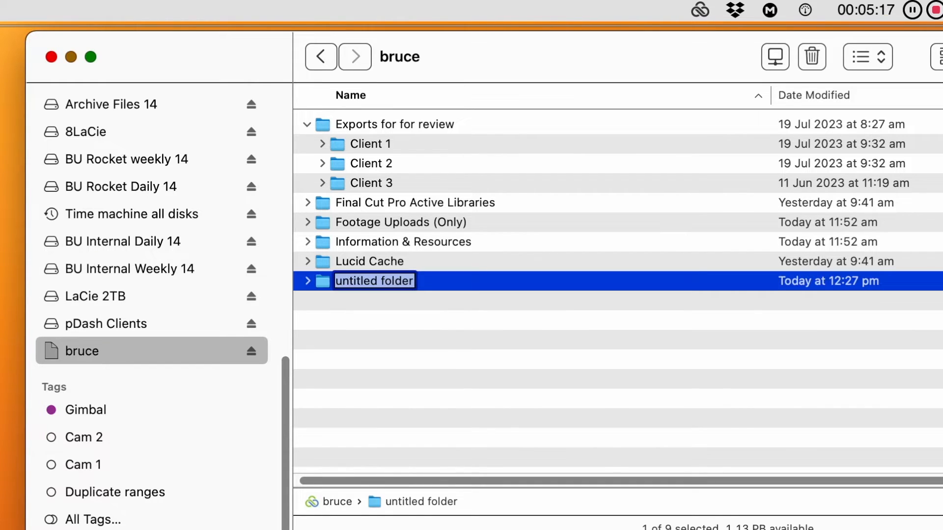
{"action": "type", "text": "Archi"}
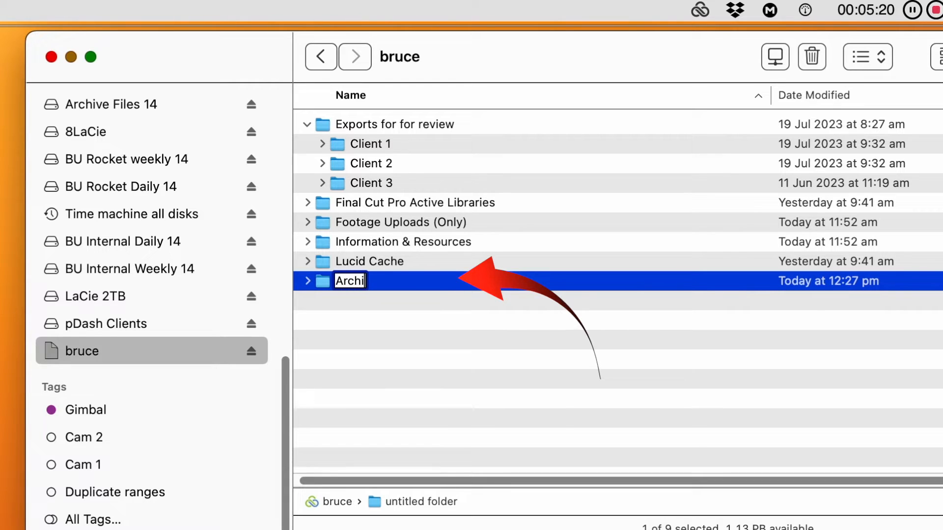
{"action": "type", "text": "ve Files"}
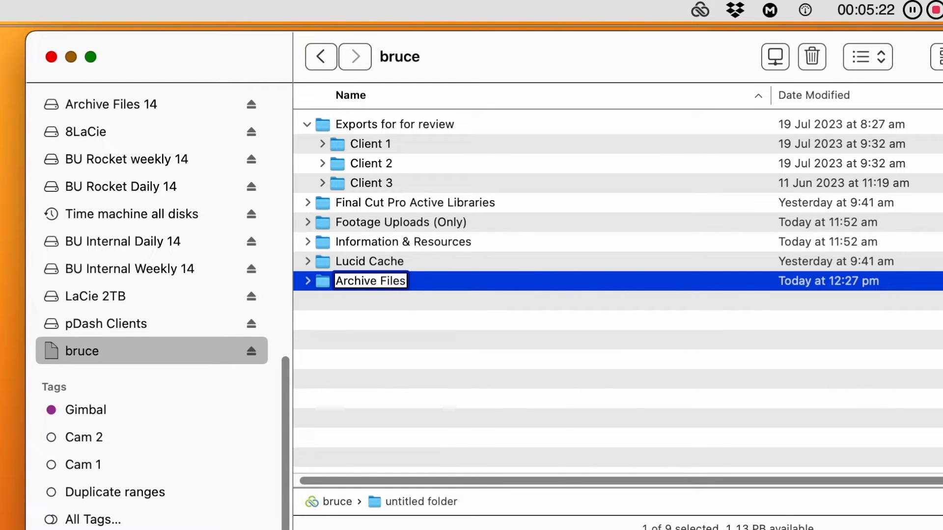
{"action": "key", "text": "Return"}
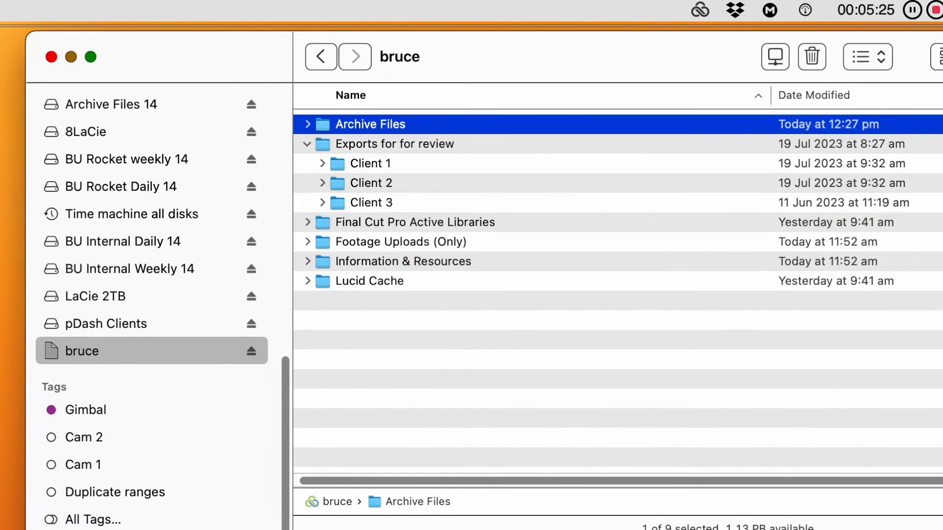
- Move the four JPG images from the editor's uploads subfolder of Footage Uploads (Only) into Archive Files and expand that folder
{"action": "key", "text": "super+Tab"}
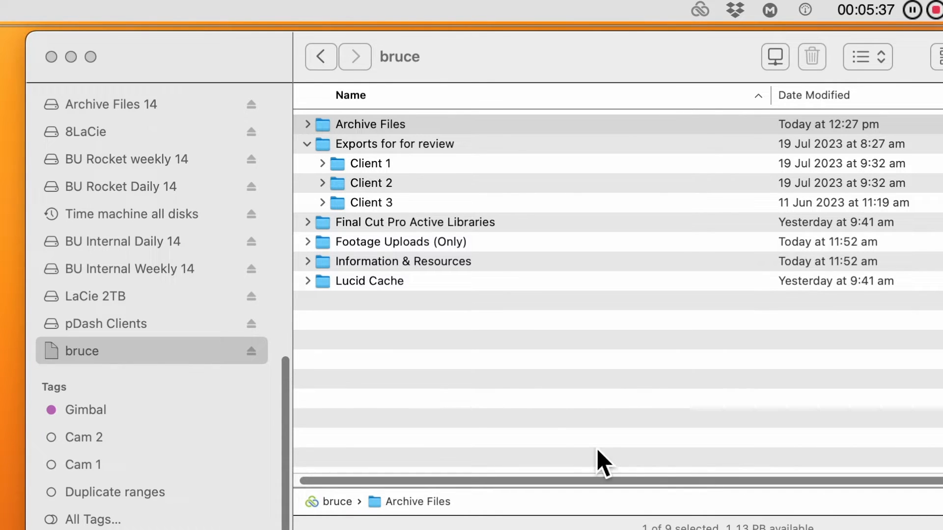
{"action": "scroll", "coordinate": [555, 426], "scroll_direction": "left", "scroll_amount": 1}
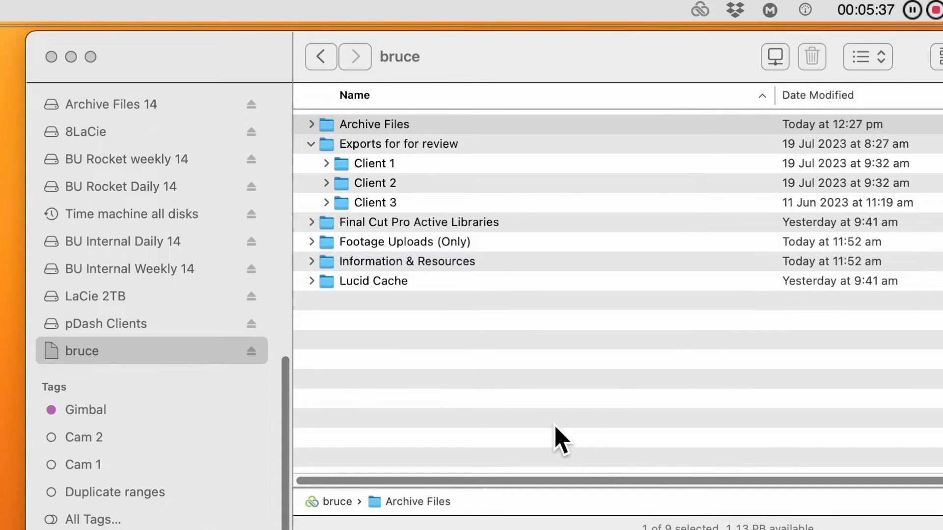
{"action": "left_click", "coordinate": [308, 244]}
{"action": "left_click", "coordinate": [321, 262]}
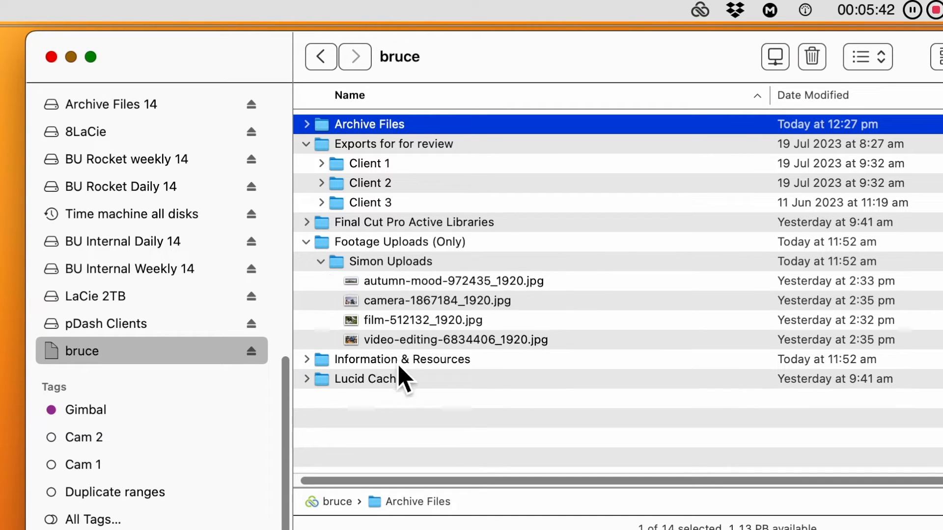
{"action": "left_click", "coordinate": [357, 285]}
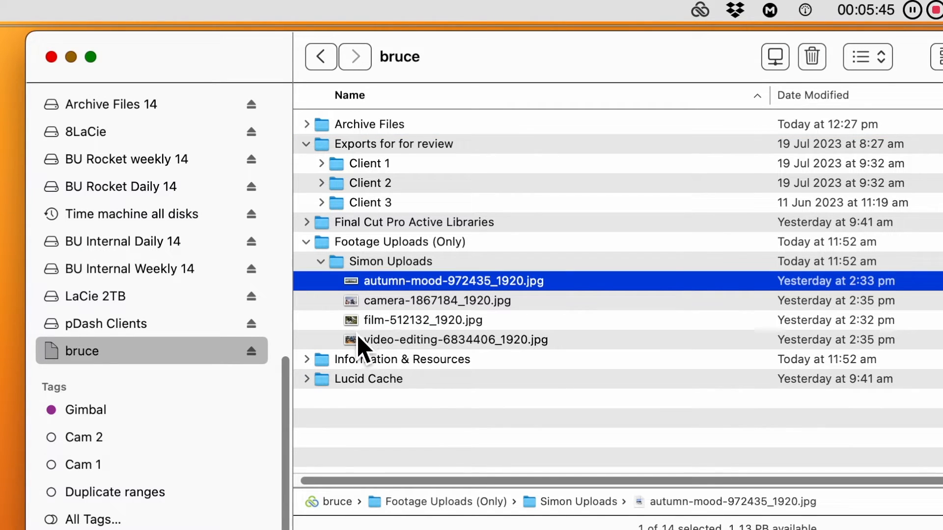
{"action": "left_click", "coordinate": [358, 339], "text": "shift"}
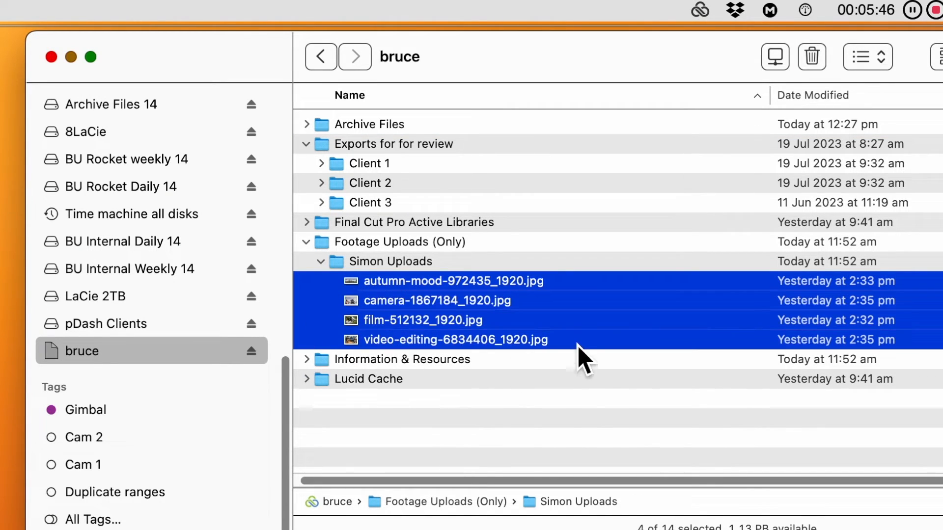
{"action": "left_click", "coordinate": [358, 288]}
{"action": "left_click_drag", "start_coordinate": [359, 289], "coordinate": [337, 139]}
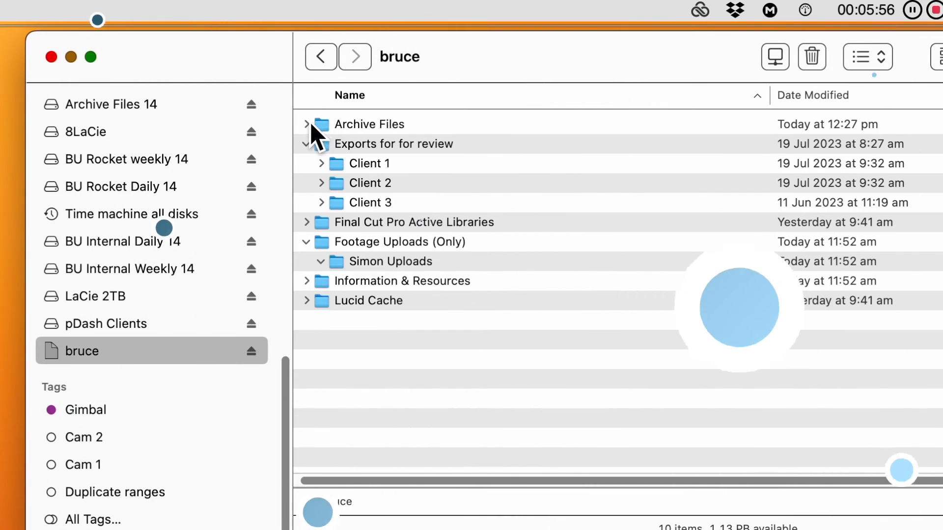
{"action": "left_click", "coordinate": [307, 126]}
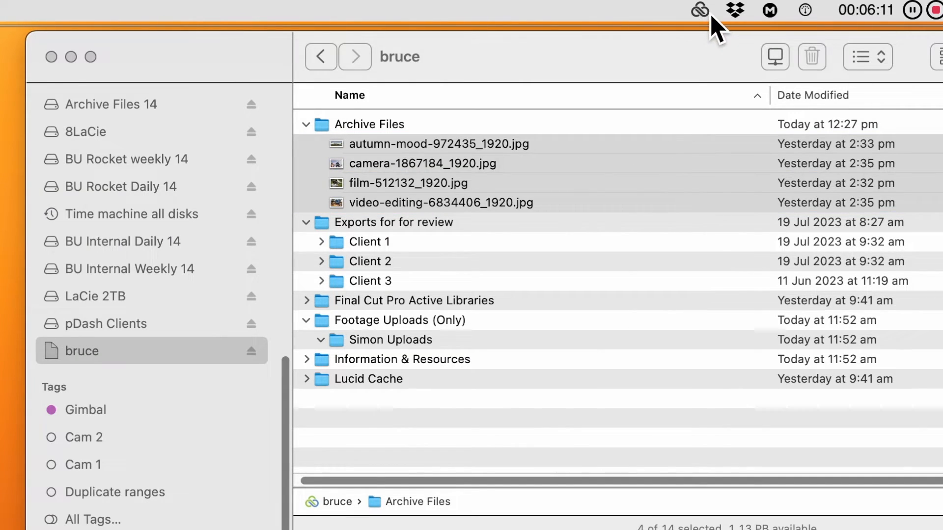
- Check the LucidLink connection status, including the remaining upload and file index sync
{"action": "left_click", "coordinate": [707, 12]}
{"action": "mouse_move", "coordinate": [709, 275]}
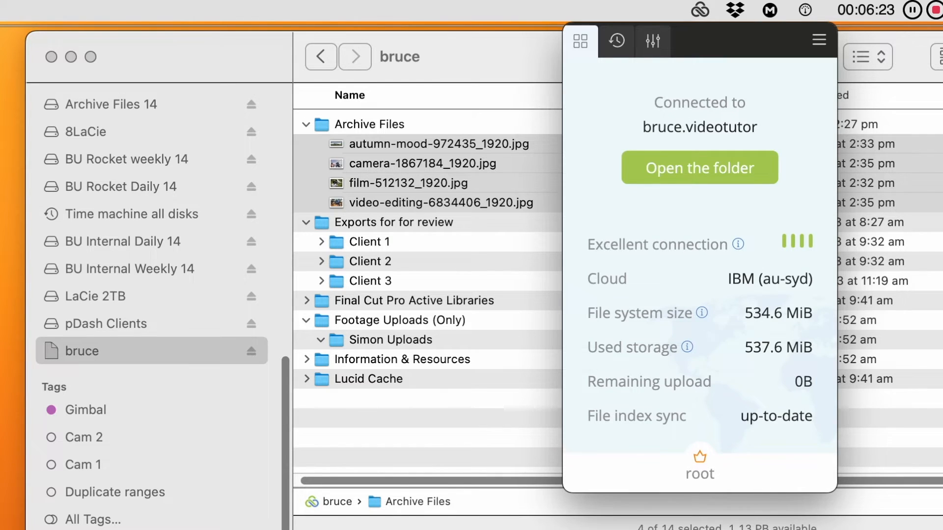
{"action": "key", "text": "Escape"}
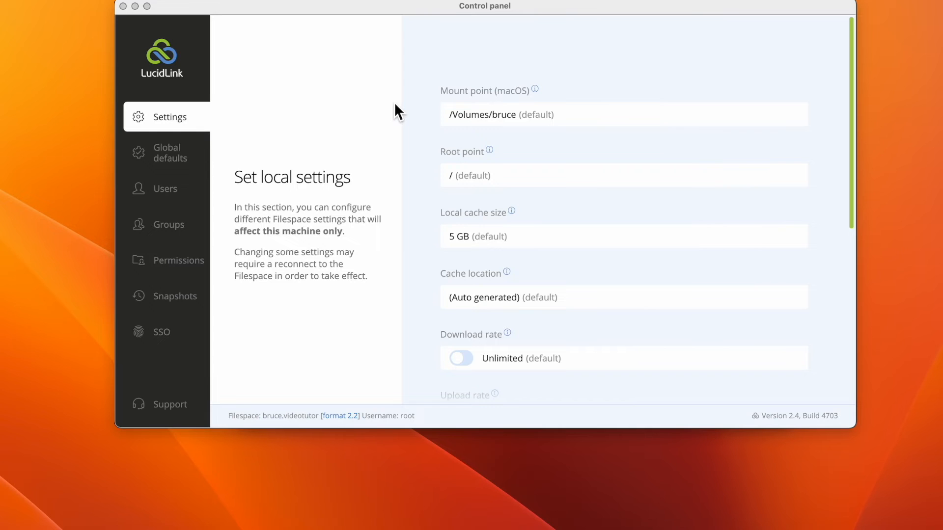
- In the LucidLink local settings, set the cache location to Spare 1TB and the local cache size to 500 GB
{"action": "left_click", "coordinate": [174, 117]}
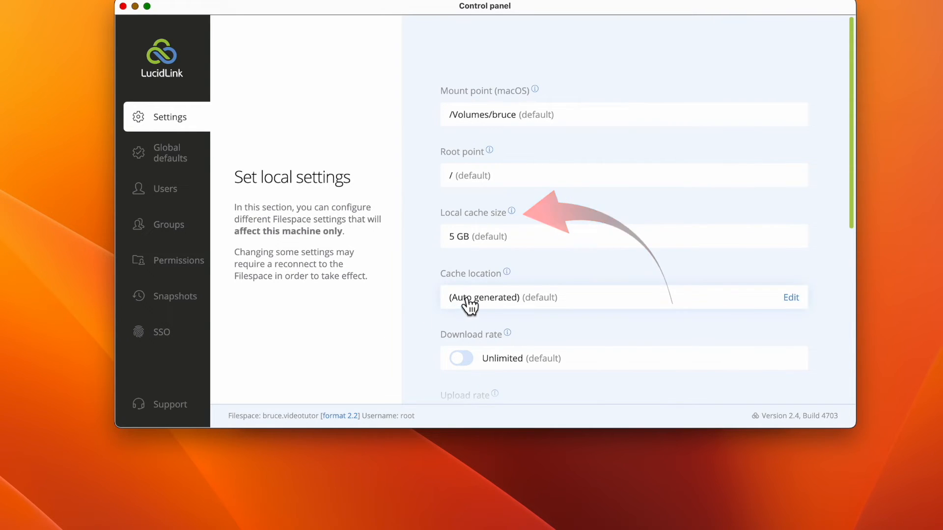
{"action": "mouse_move", "coordinate": [489, 282]}
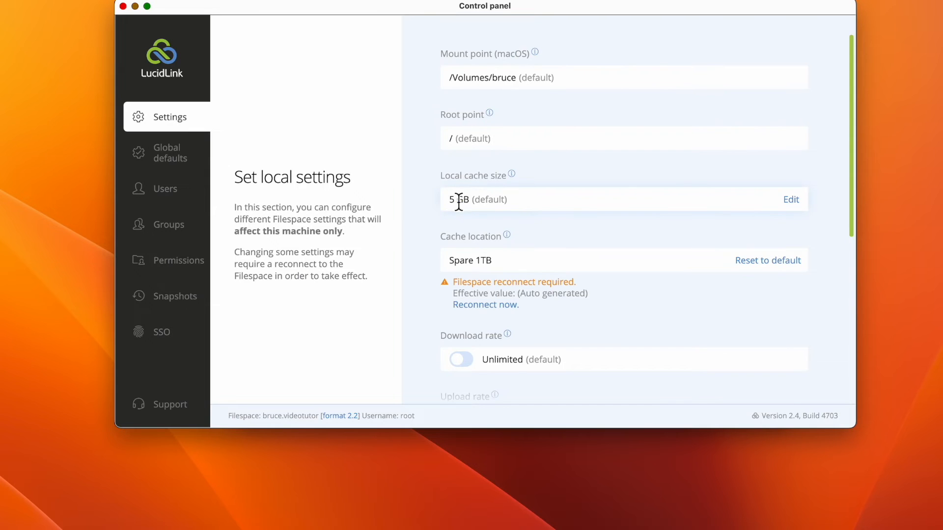
{"action": "left_click", "coordinate": [458, 198]}
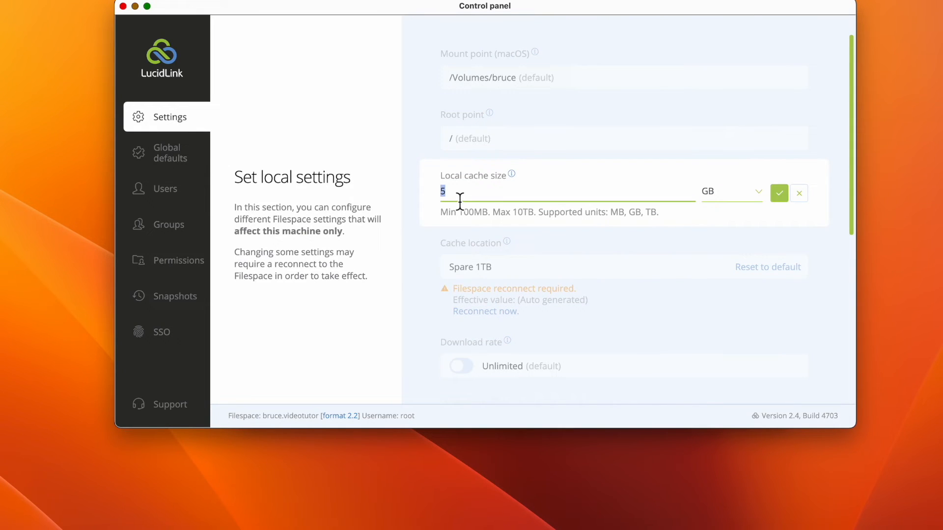
{"action": "type", "text": "500"}
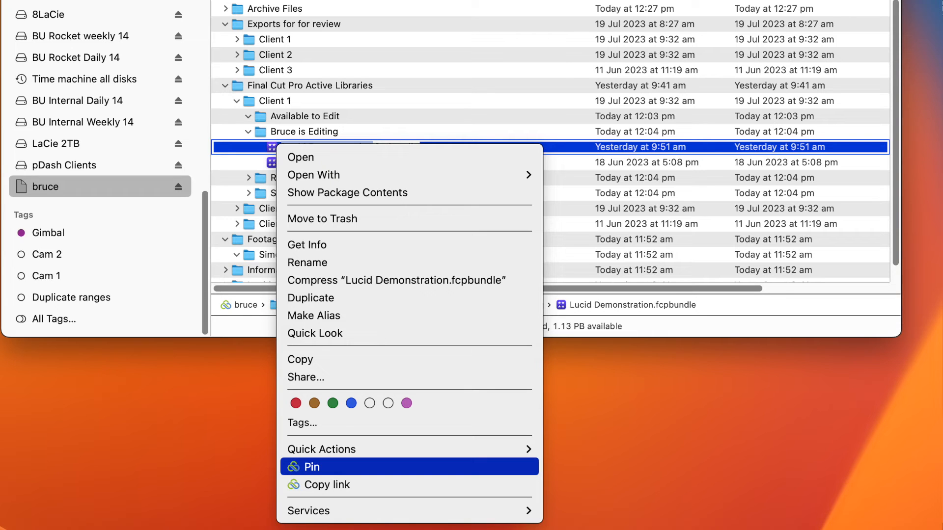
- In Finder, pin Lucid Demonstration.fcpbundle to the local cache and inspect its pin marker in different folder views
{"action": "left_click", "coordinate": [312, 466]}
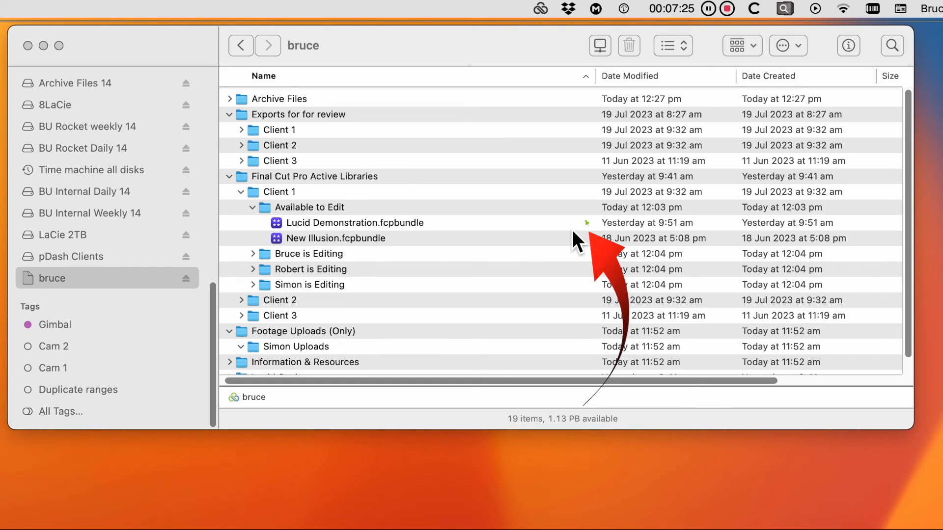
{"action": "left_click", "coordinate": [672, 45]}
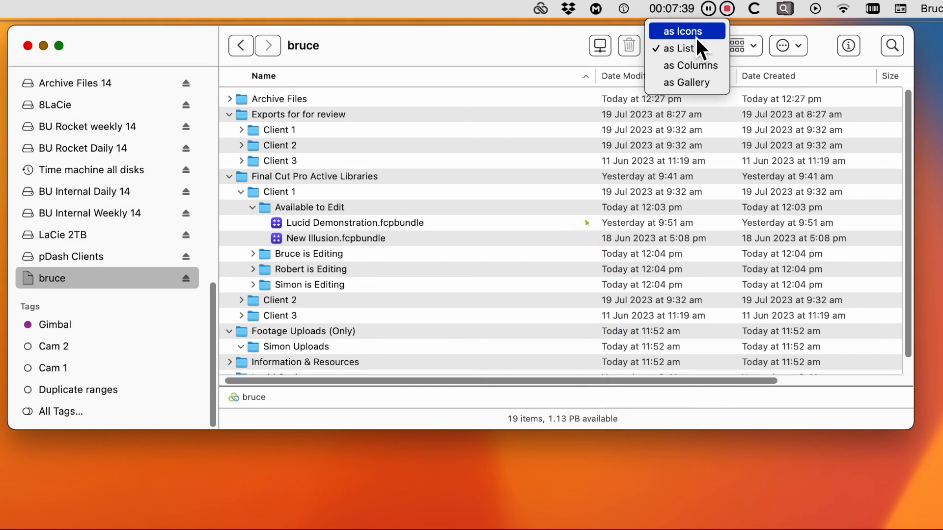
{"action": "left_click", "coordinate": [692, 32]}
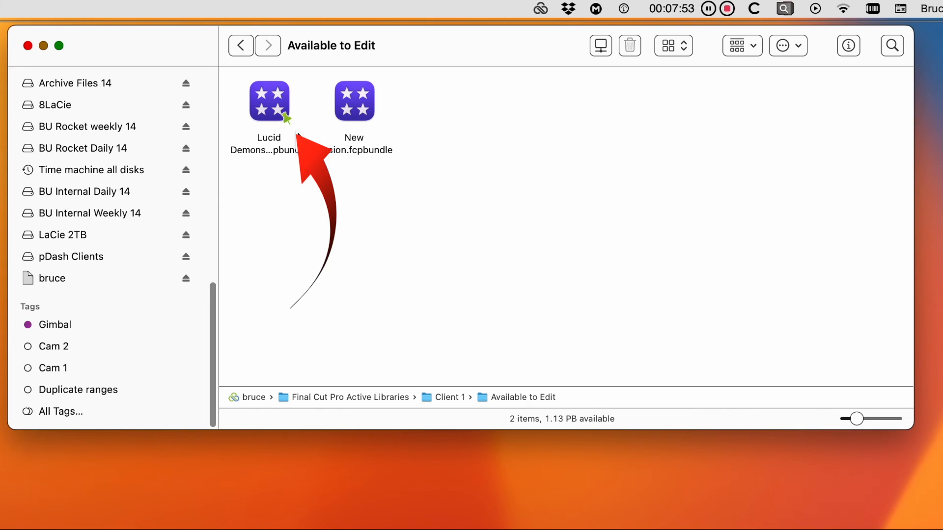
{"action": "left_click", "coordinate": [673, 46]}
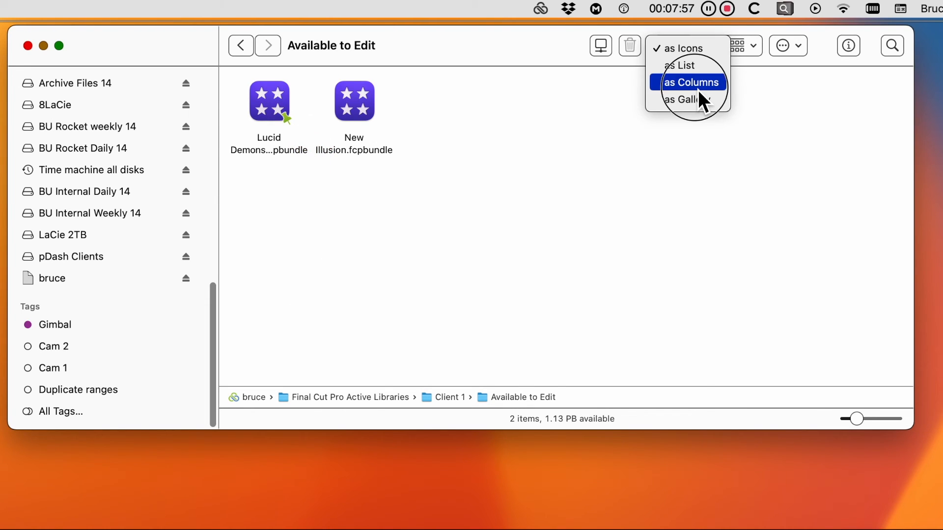
{"action": "left_click", "coordinate": [699, 90]}
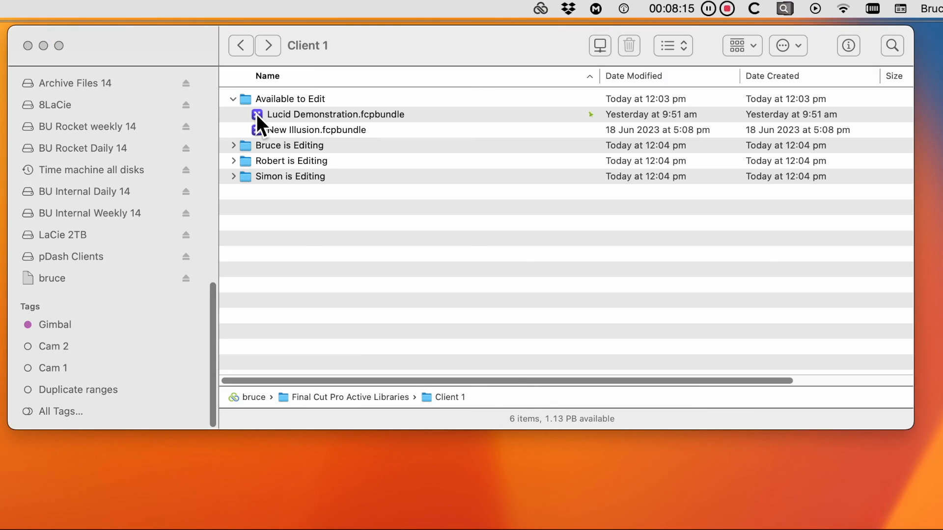
{"action": "right_click", "coordinate": [256, 114]}
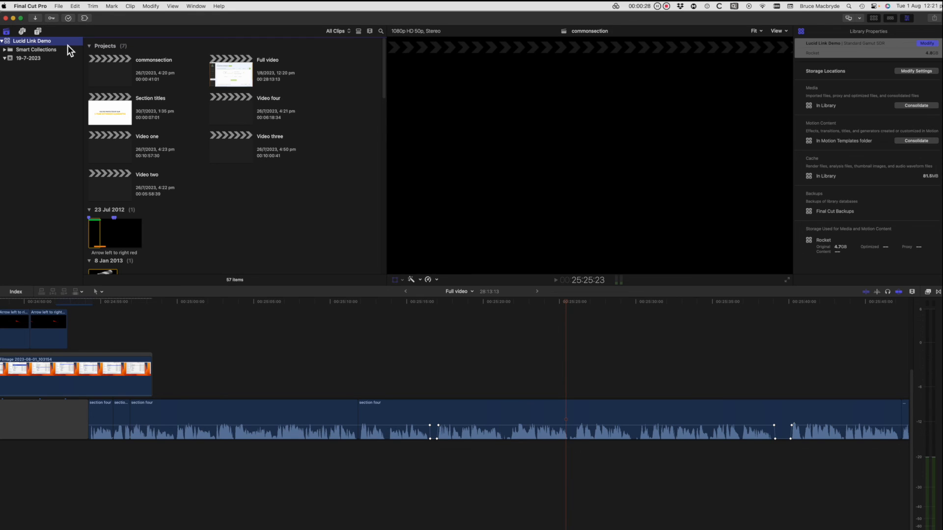
- Switch to Final Cut Pro and bring up the file commands for the Lucid Link Demo library
{"action": "left_click", "coordinate": [60, 9]}
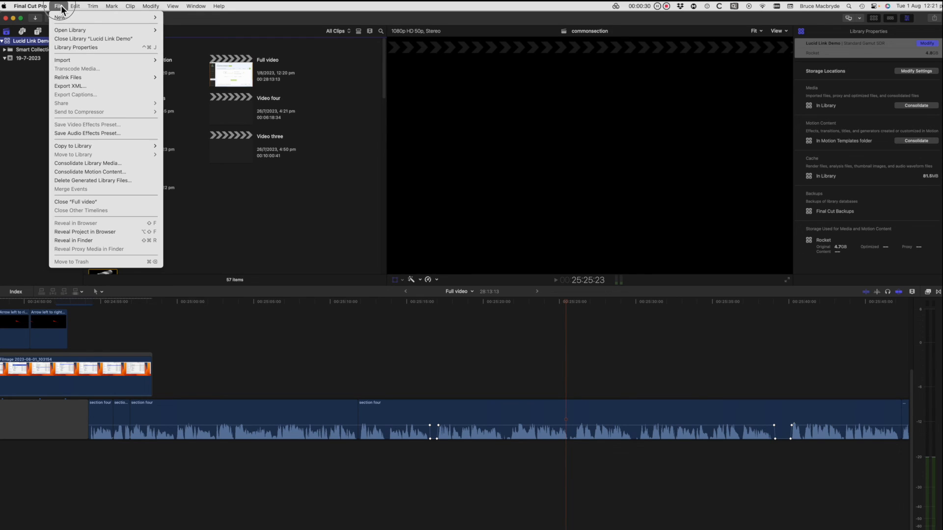